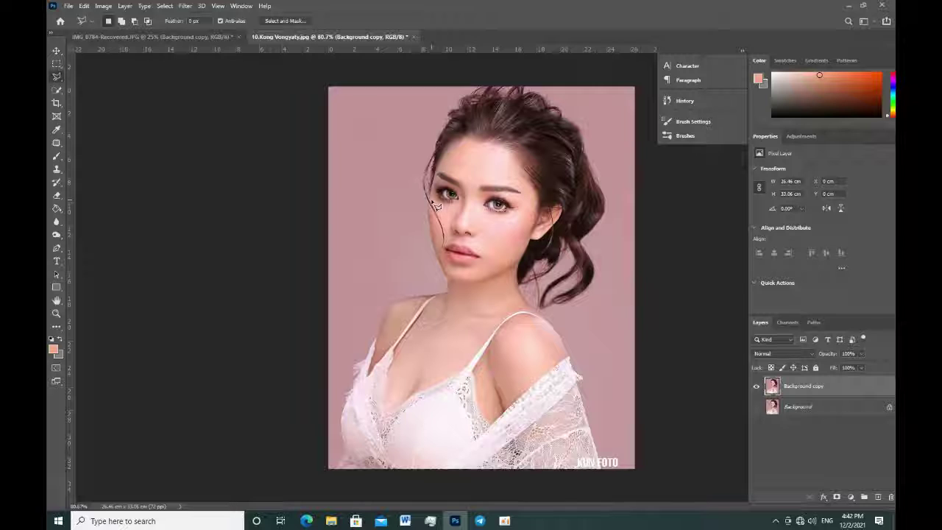
Lasso a freehand outline around the stray hair strand on the cheek below the left eye.
mouse_move(436, 206)
left_mouse_down()
mouse_move(444, 219)
mouse_move(436, 214)
left_mouse_up()
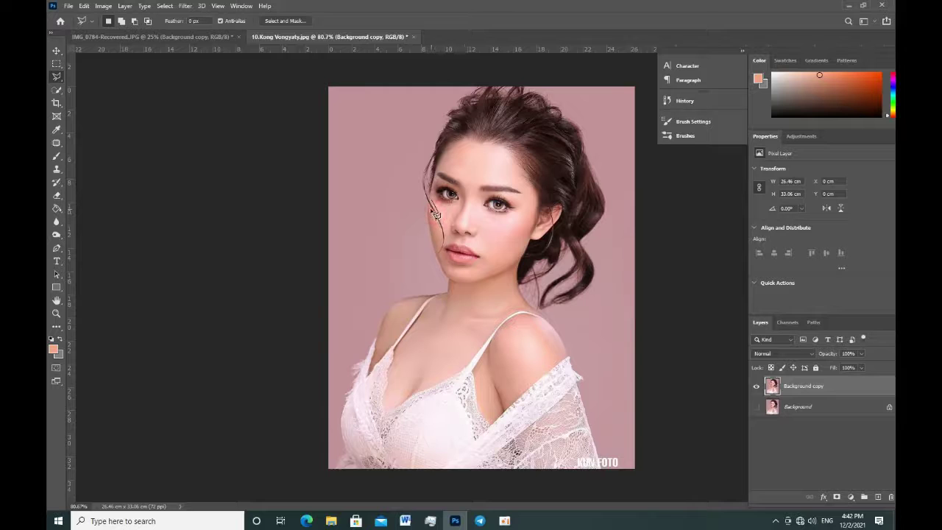
left_click_drag(436, 214, 431, 200)
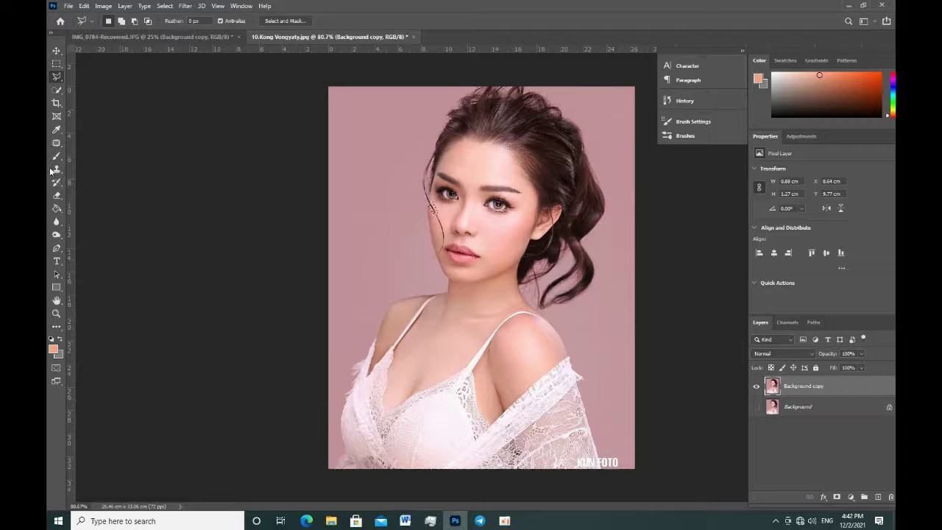
Choose the Patch tool set to Content-Aware, leaving Structure and Color (0) as they are.
left_click(56, 142)
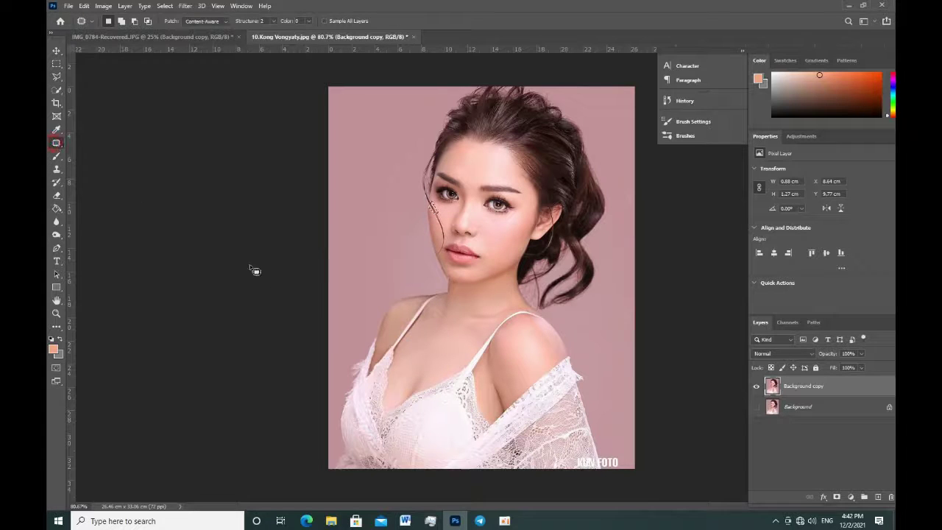
left_click(209, 22)
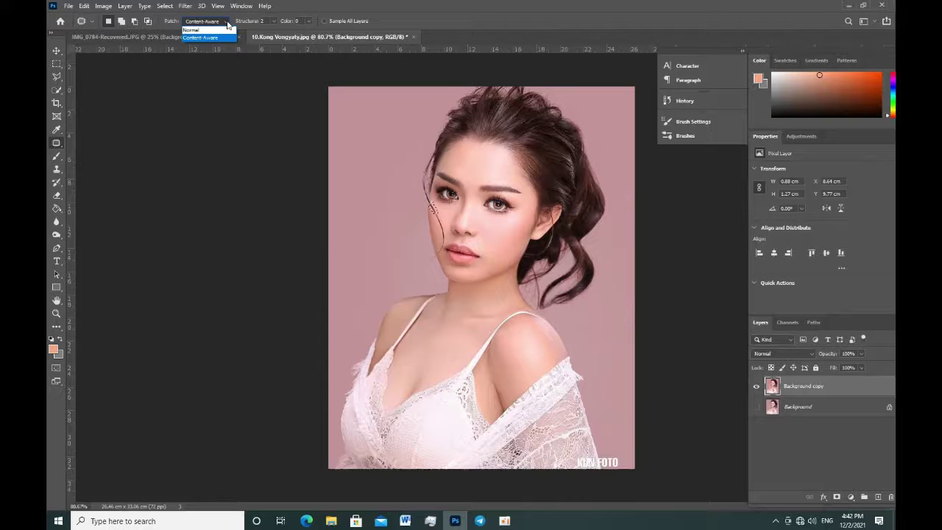
left_click(228, 25)
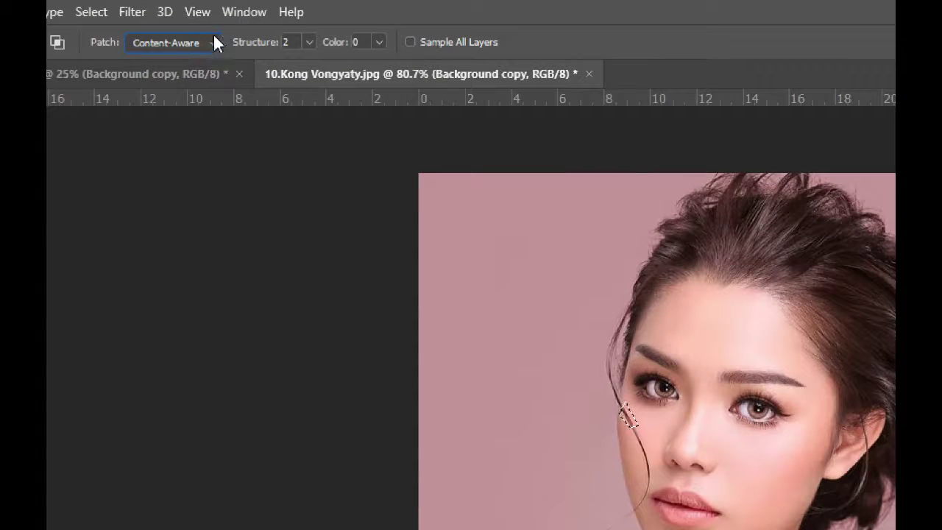
left_click(214, 38)
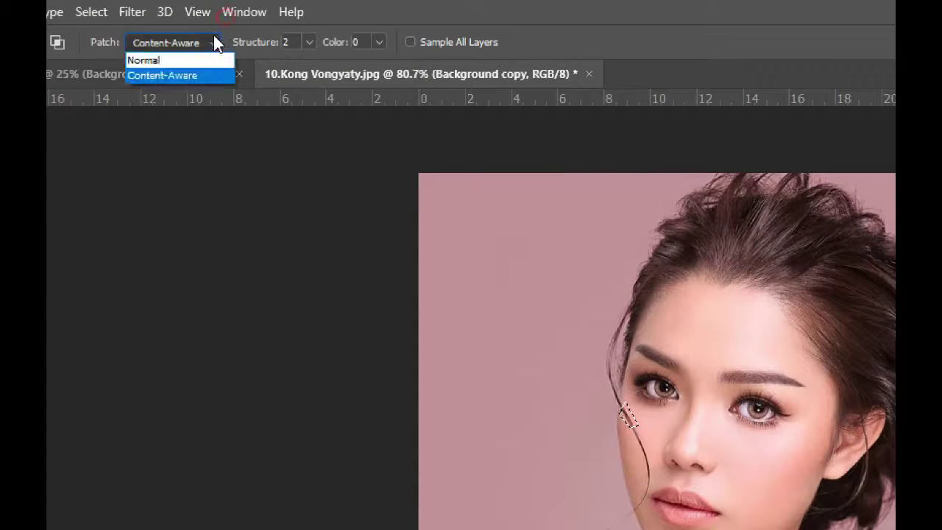
left_click(198, 72)
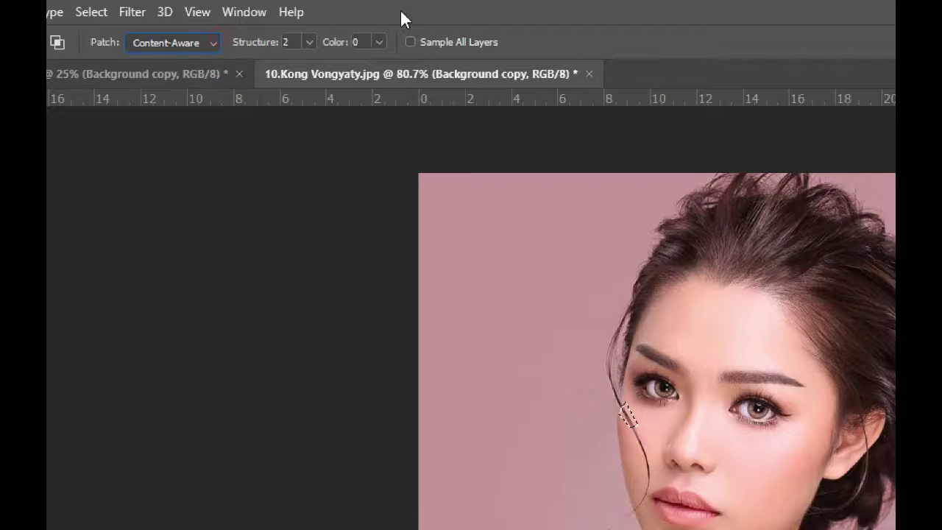
left_click(310, 41)
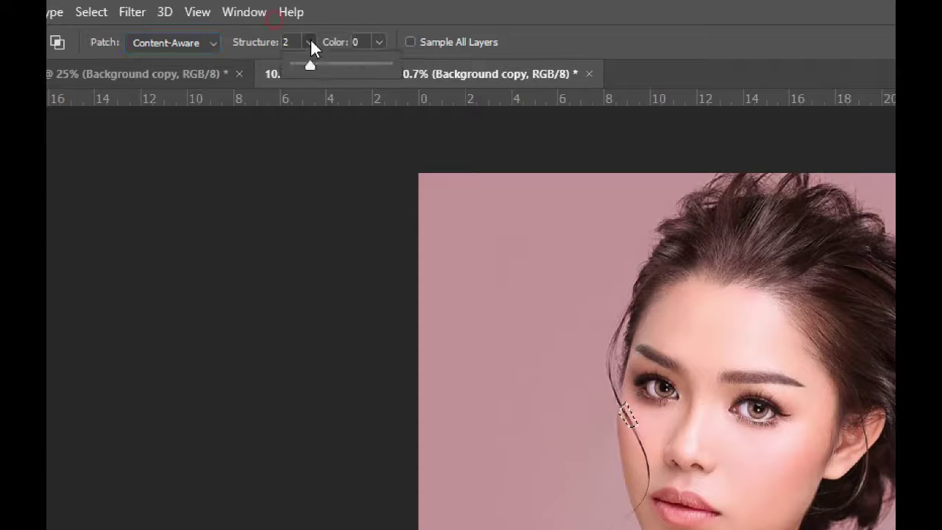
left_click(380, 42)
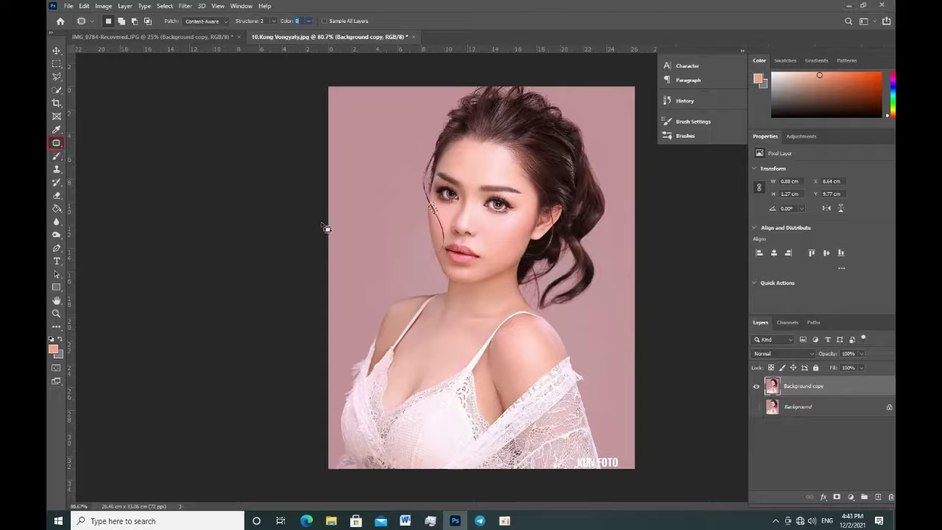
Drag the selected strand onto nearby clean skin to patch it, then deselect.
left_click(434, 209)
left_click_drag(439, 214, 439, 212)
key("ctrl+d")
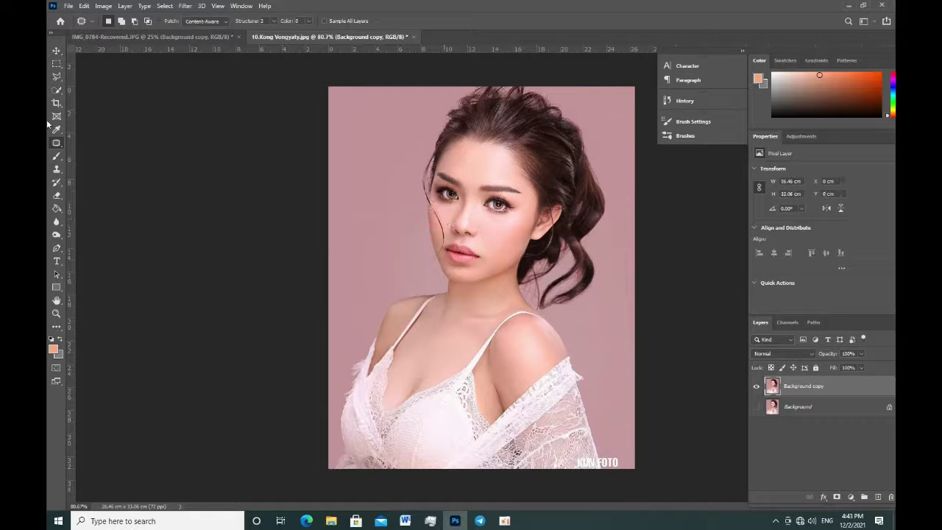
Lasso the next strand section lower on the cheek, patch it with skin below, and deselect.
left_click(56, 77)
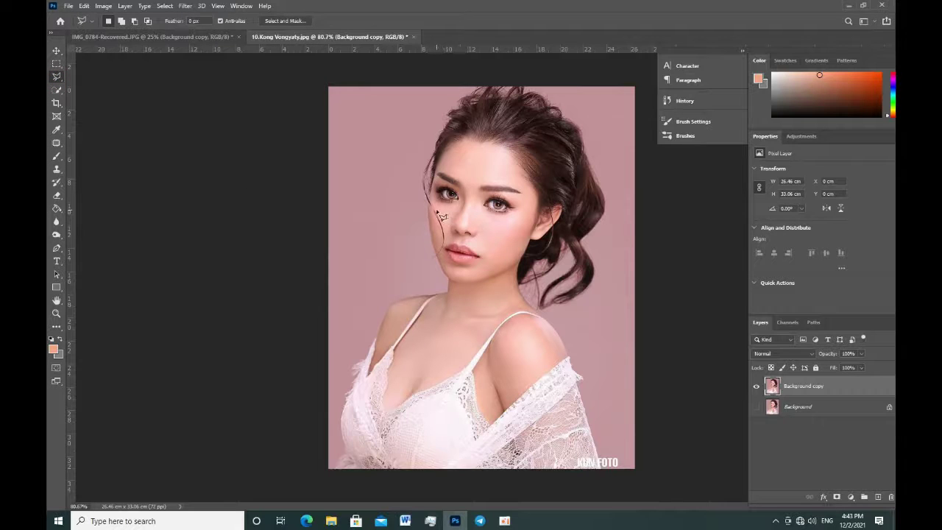
left_click_drag(439, 214, 444, 226)
left_click_drag(445, 230, 435, 210)
left_click(56, 143)
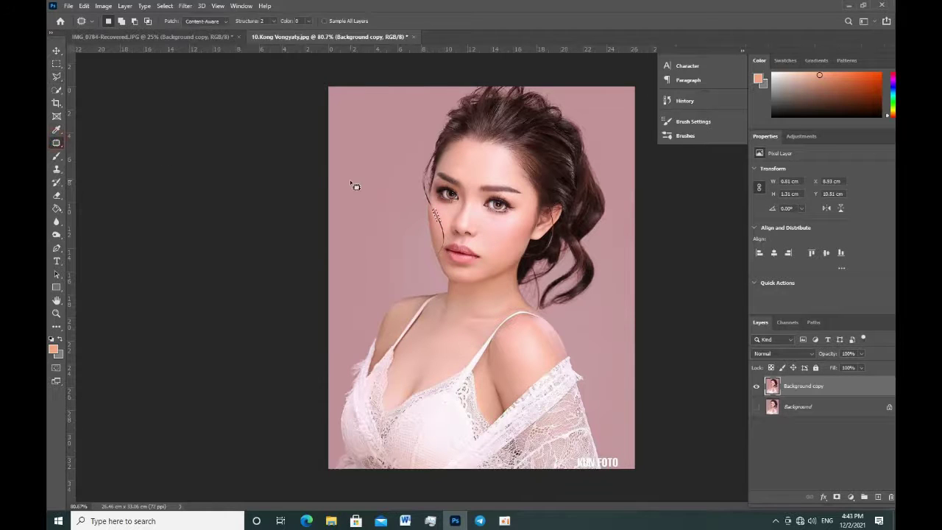
left_click_drag(442, 220, 446, 254)
key("ctrl+d")
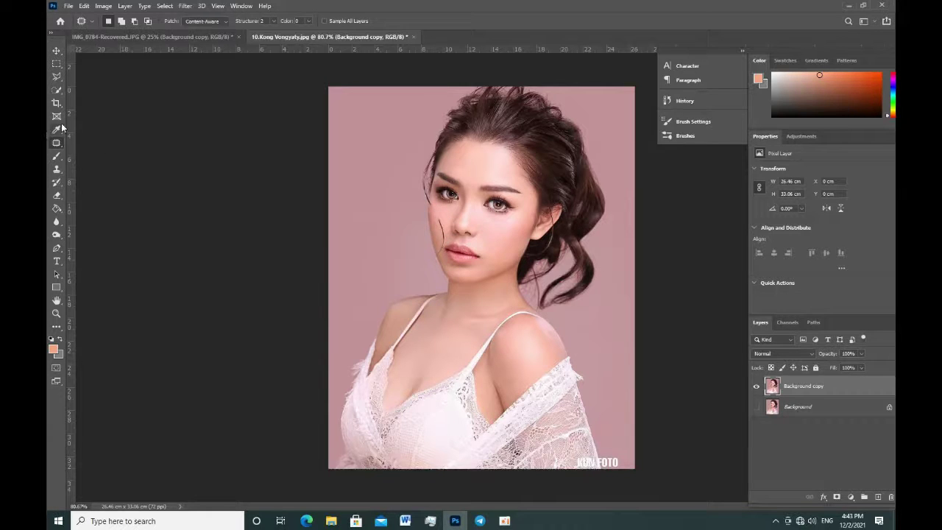
Lasso the strand running down the cheek and patch it with skin from below, then deselect.
left_click(57, 76)
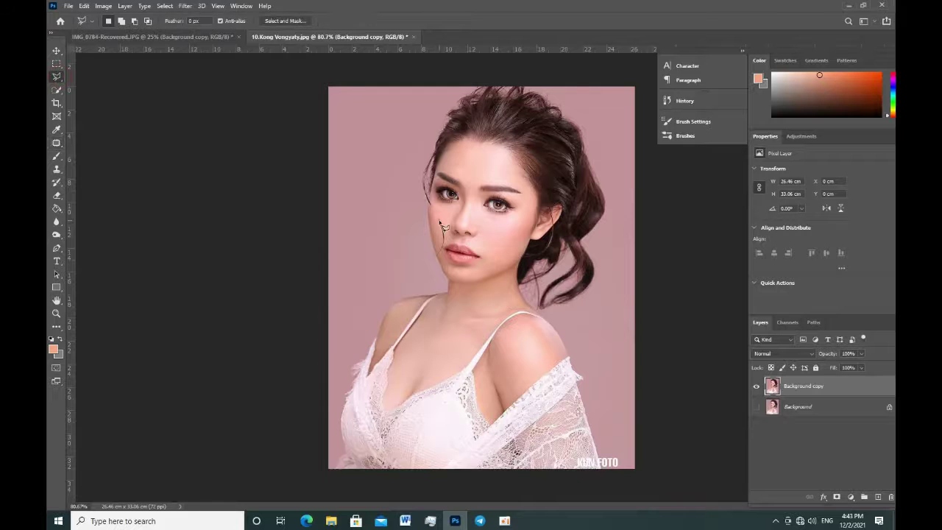
mouse_move(440, 220)
left_mouse_down()
mouse_move(451, 241)
mouse_move(443, 223)
left_mouse_up()
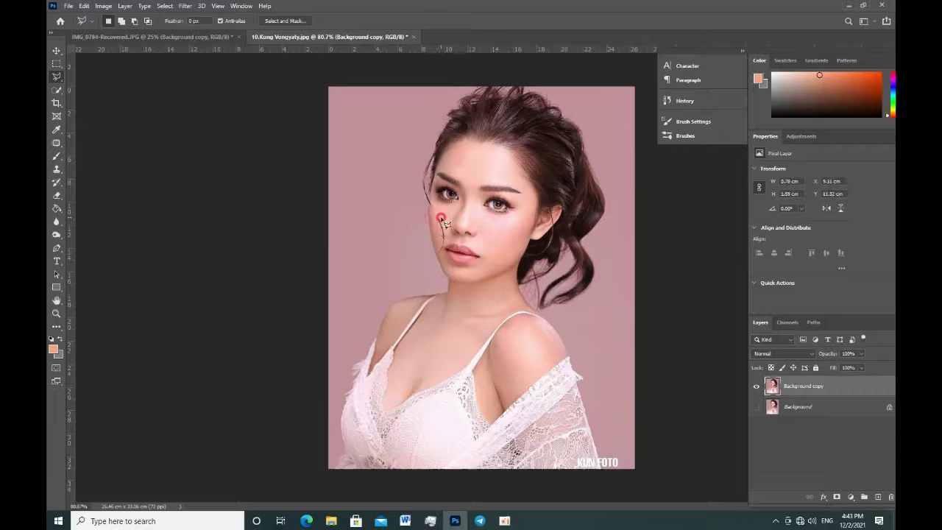
left_click(56, 142)
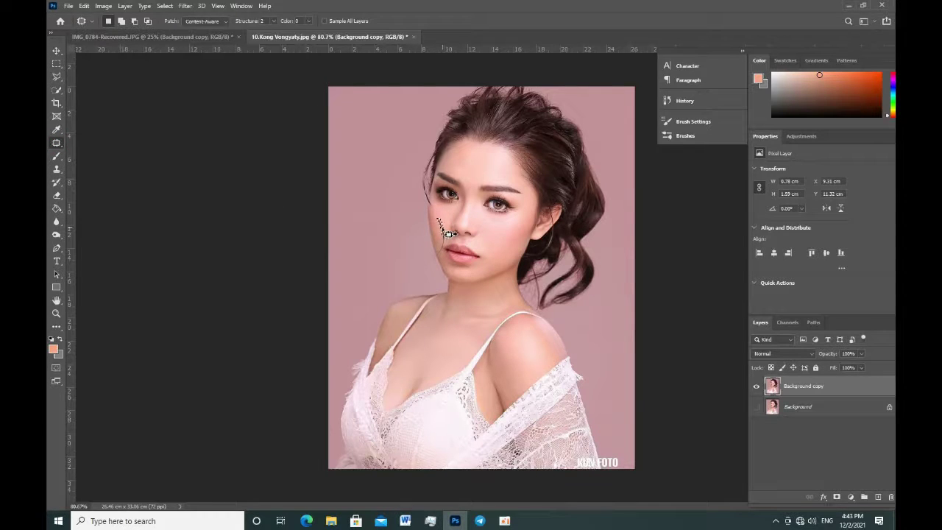
left_click_drag(445, 225, 453, 269)
key("ctrl+d")
Zoom in, lasso the strand piece beside the nostril, and patch it with neighbouring skin.
left_click(56, 76)
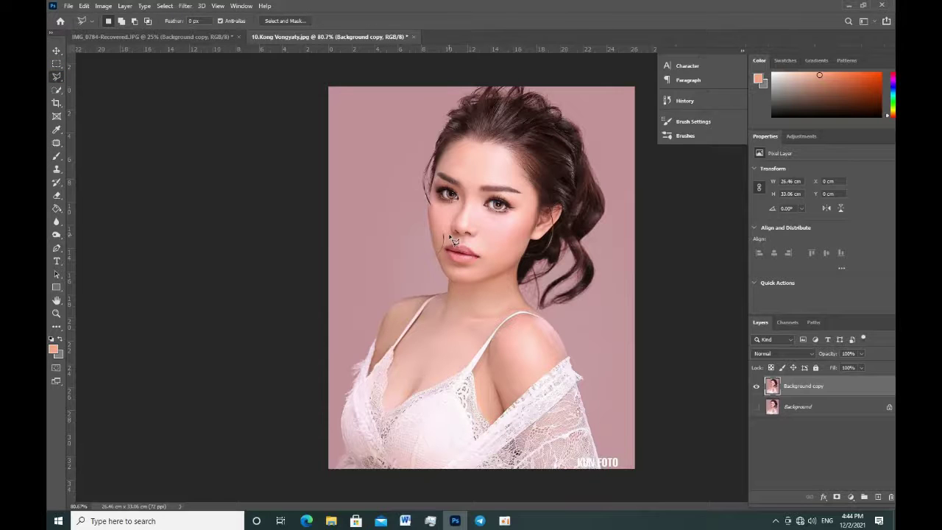
scroll(451, 240, "up", 1)
scroll(449, 240, "up", 1)
scroll(447, 240, "up", 1)
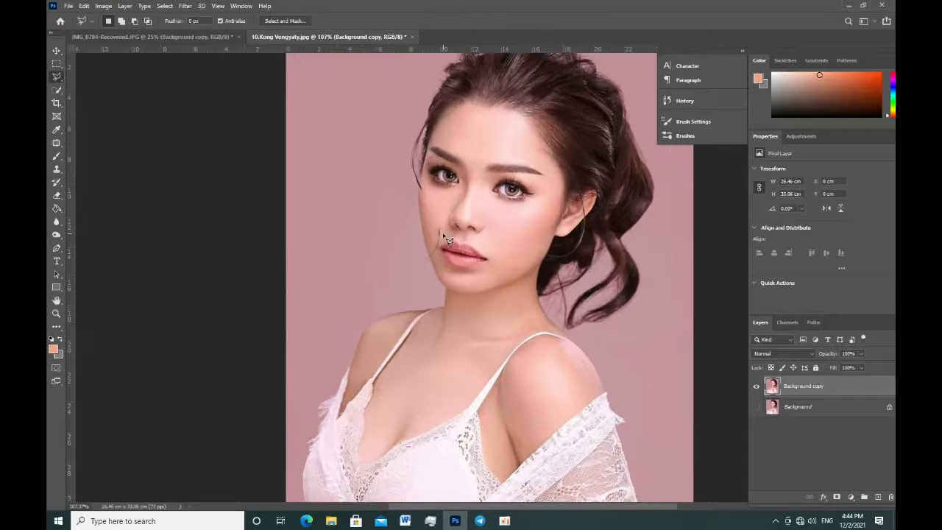
scroll(446, 239, "up", 1)
left_click_drag(442, 234, 444, 247)
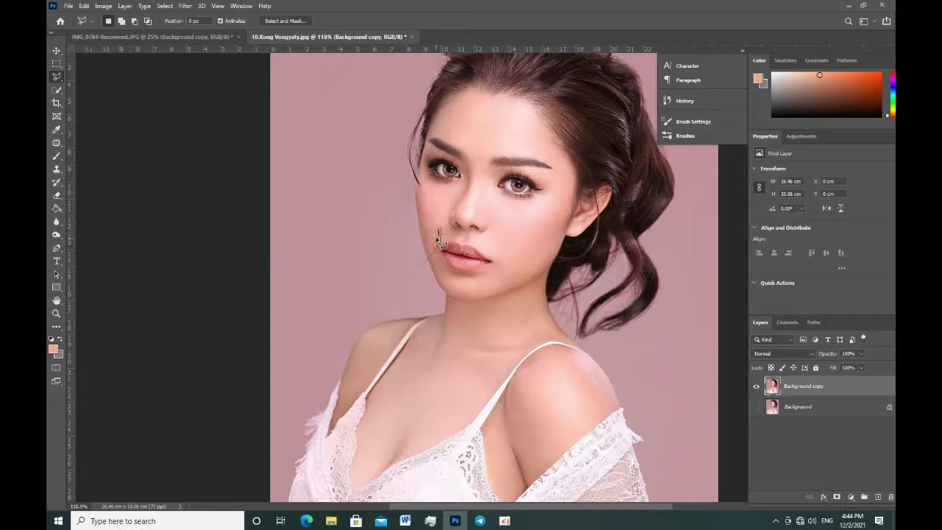
left_click_drag(435, 237, 438, 243)
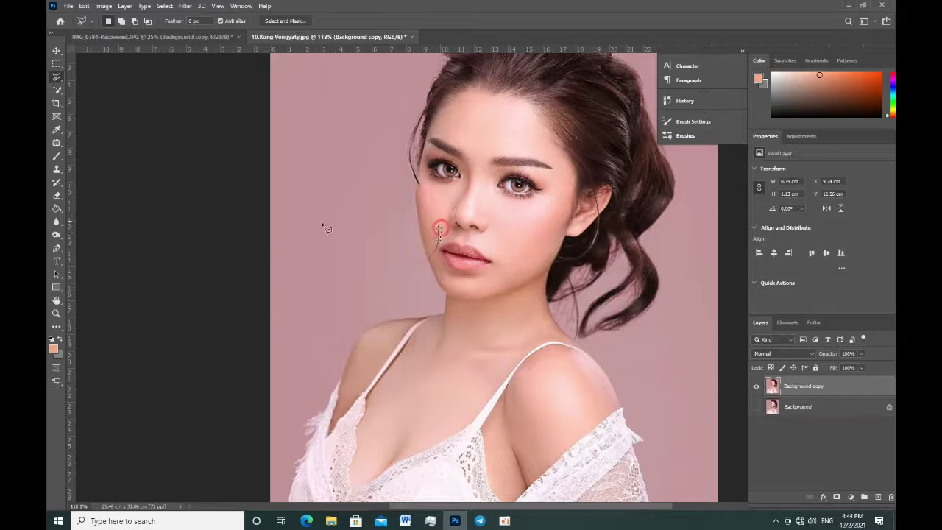
left_click(56, 142)
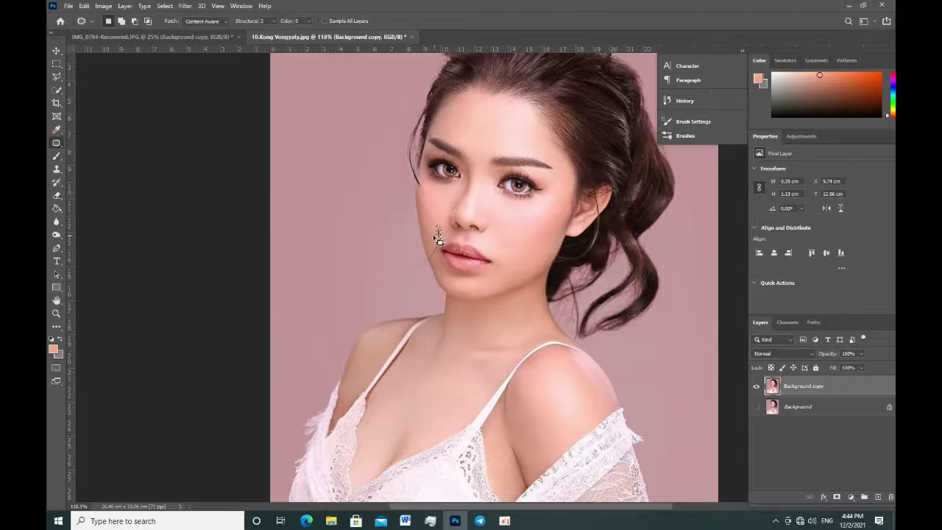
mouse_move(438, 242)
left_mouse_down()
mouse_move(434, 264)
mouse_move(441, 246)
mouse_move(441, 255)
left_mouse_up()
Lasso the hair at the lip corner and patch it with the skin just below.
left_click(57, 76)
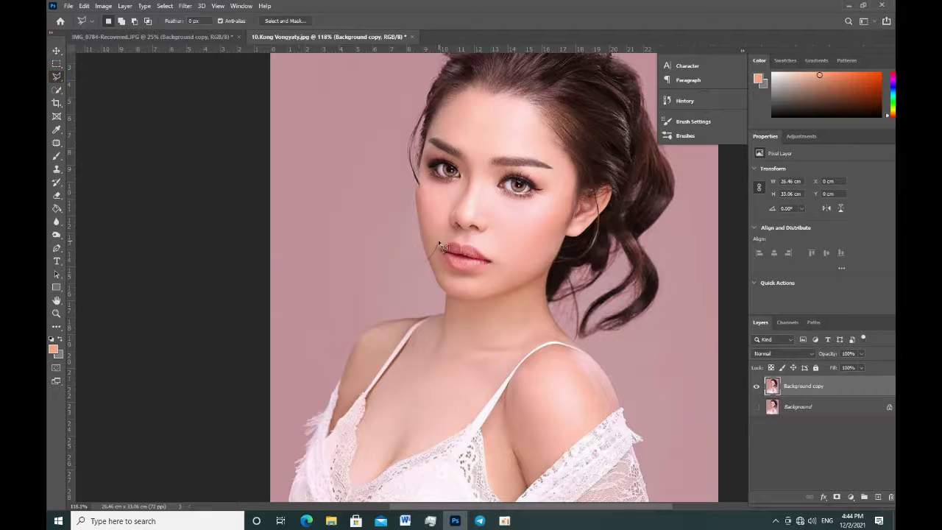
left_click_drag(440, 246, 441, 247)
left_click(428, 260)
left_click(435, 245)
left_click(436, 245)
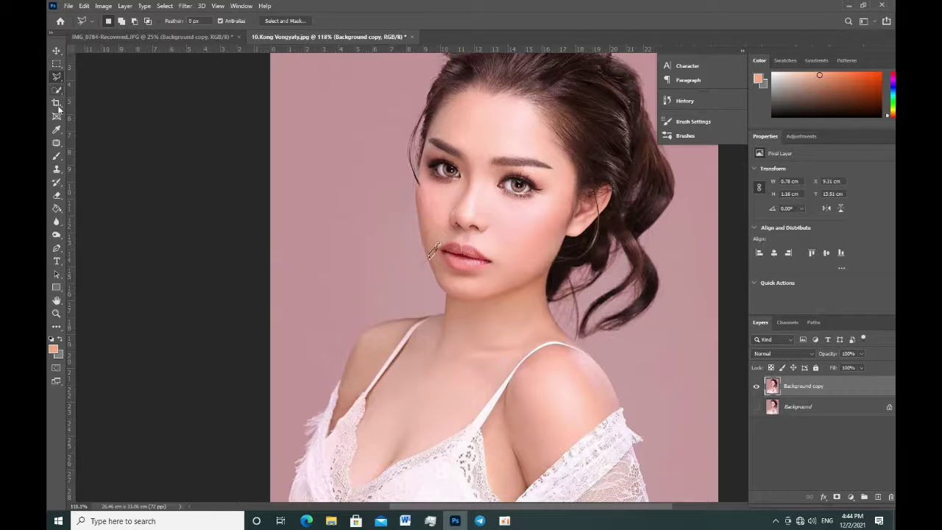
left_click(56, 143)
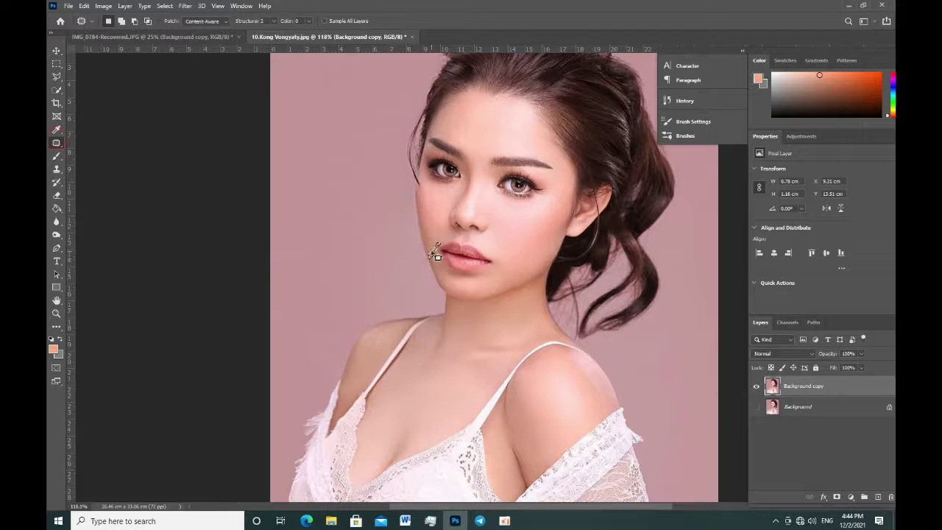
mouse_move(435, 245)
left_mouse_down()
mouse_move(440, 261)
mouse_move(432, 246)
left_mouse_up()
Lasso the strand along the jaw below the lips and patch it with the plain area up-left.
key("ctrl+d")
left_click(56, 76)
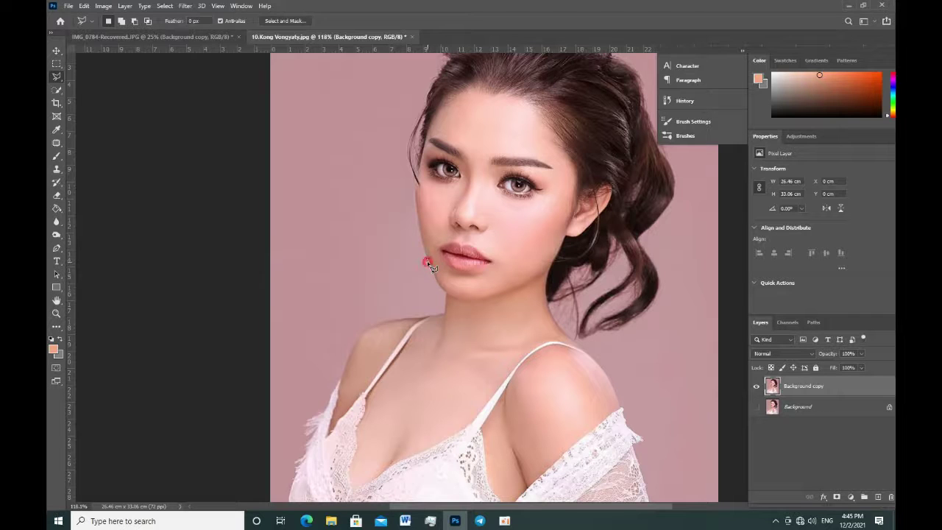
left_click_drag(427, 263, 420, 274)
mouse_move(418, 274)
left_mouse_down()
mouse_move(404, 286)
mouse_move(423, 258)
left_mouse_up()
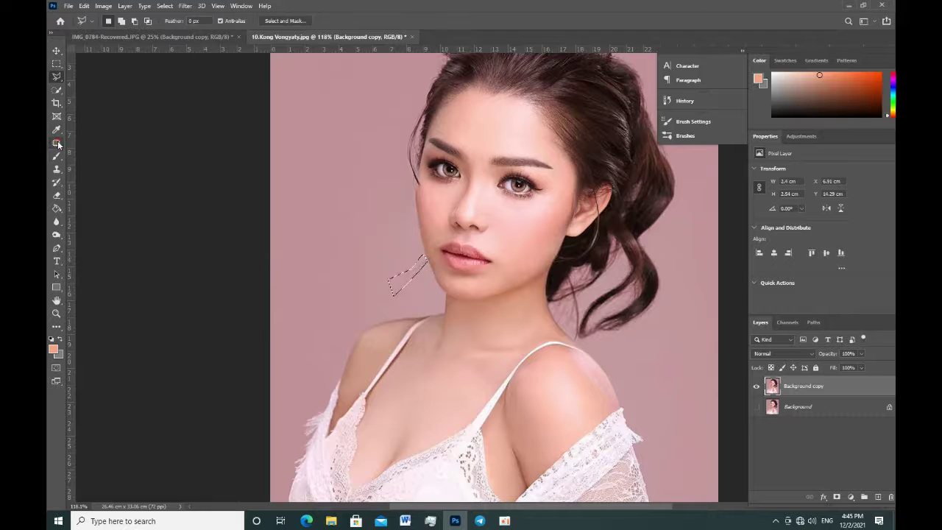
key("j")
left_click_drag(398, 275, 369, 245)
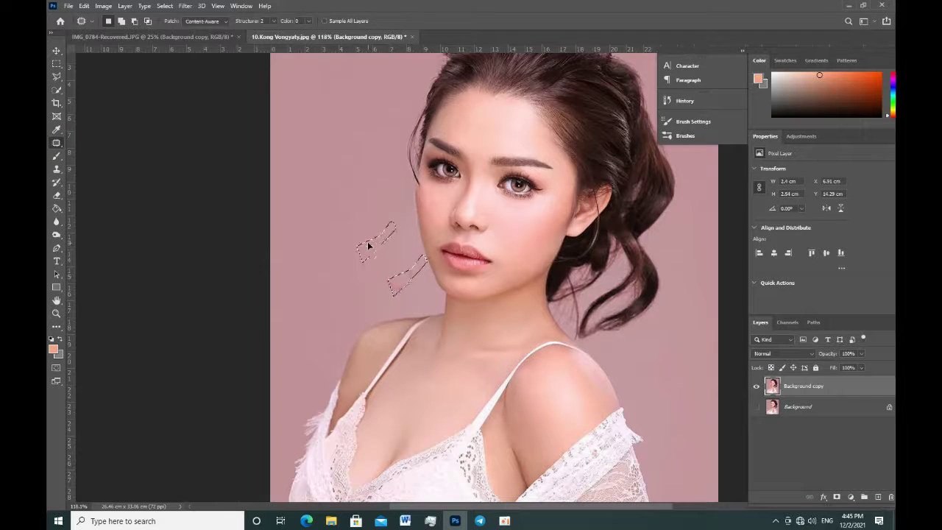
key("ctrl+d")
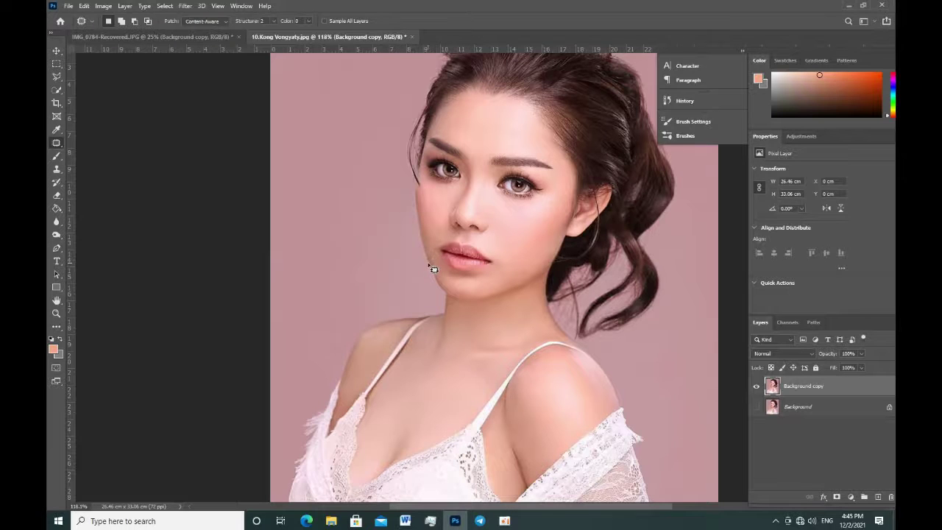
Zoom in, outline the leftover hair beside the lip corner, patch it with clean skin, and deselect.
scroll(434, 266, "up", 2)
scroll(430, 268, "up", 2)
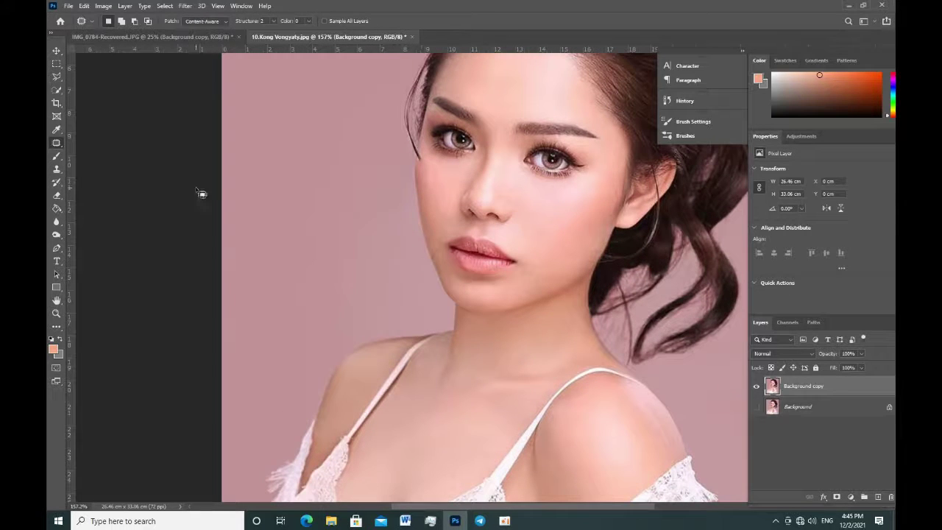
left_click(56, 76)
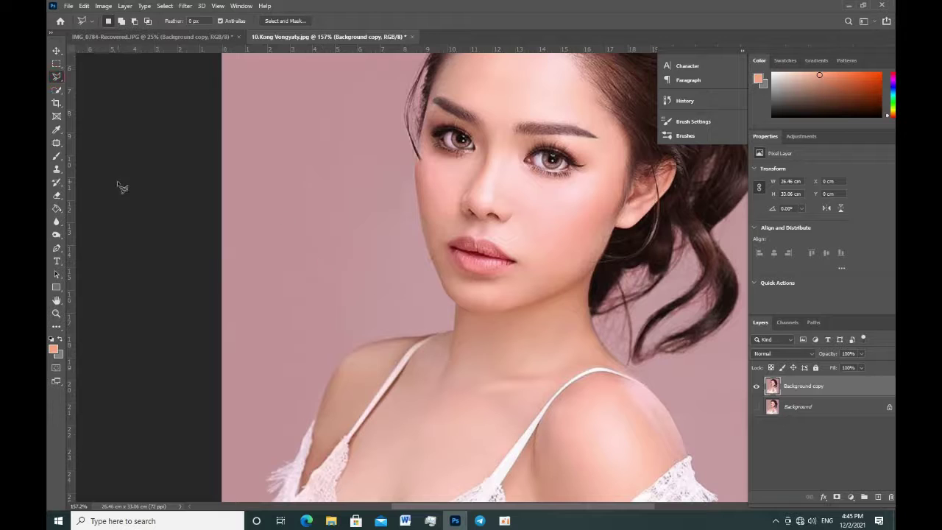
left_click(58, 142)
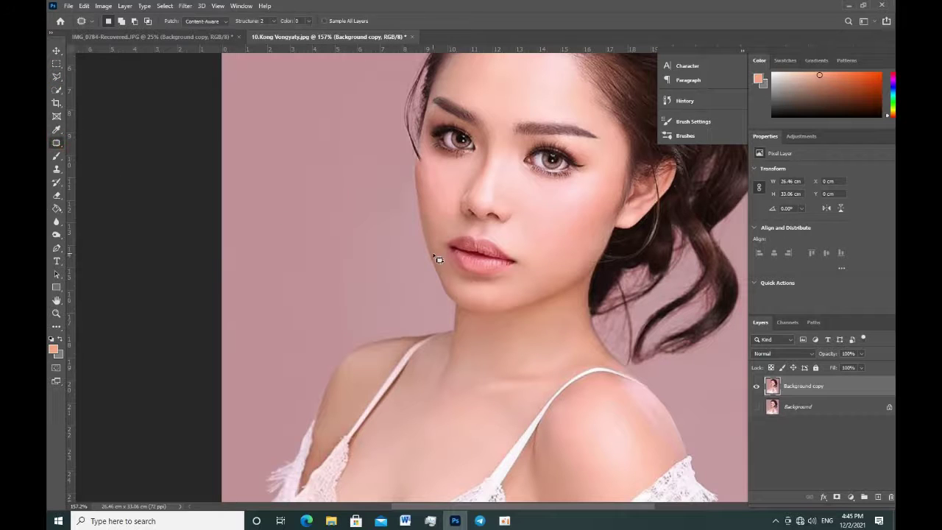
left_click_drag(435, 259, 439, 264)
left_click_drag(435, 264, 452, 292)
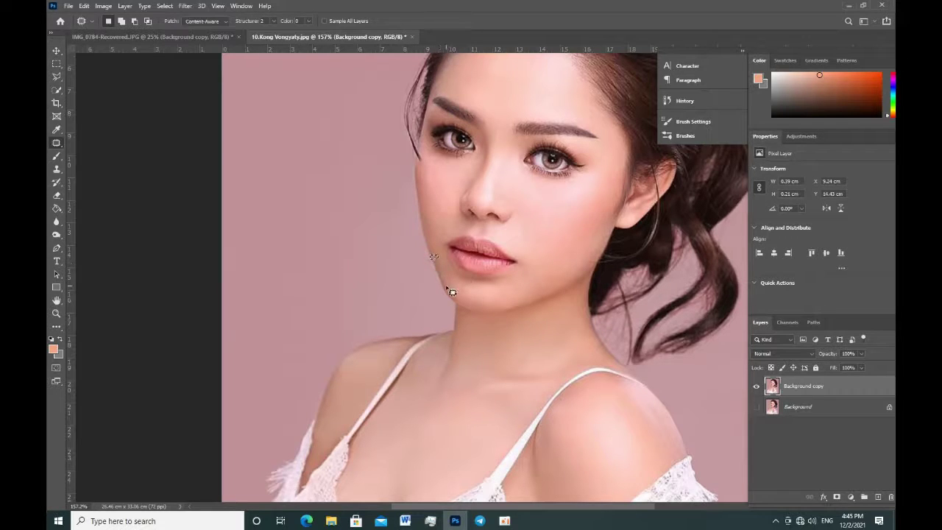
key("ctrl+d")
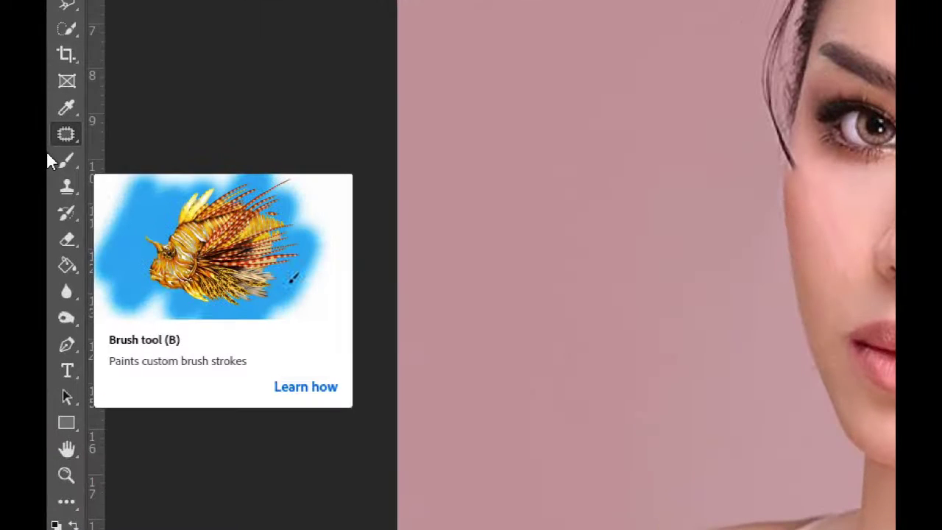
Switch from the Brush tool to the Mixer Brush Tool through the brush group's right-click menu.
left_click(78, 174)
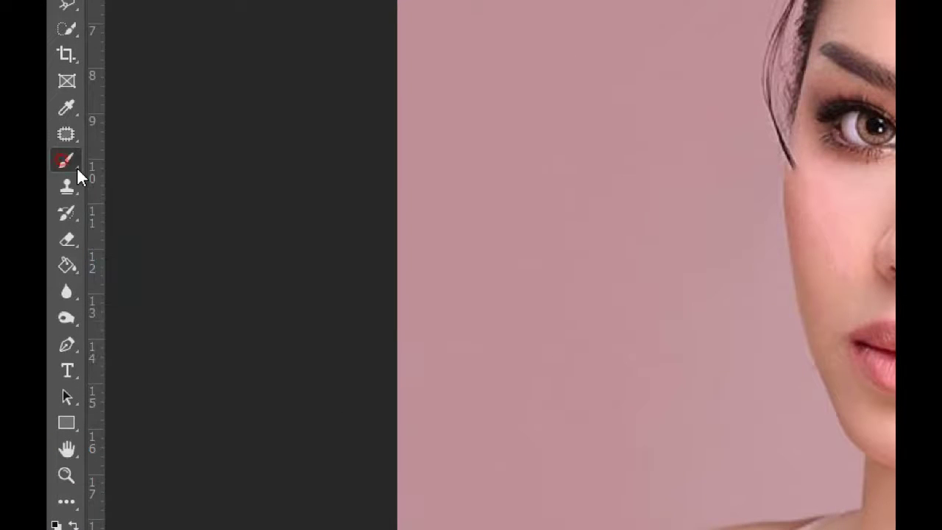
right_click(78, 172)
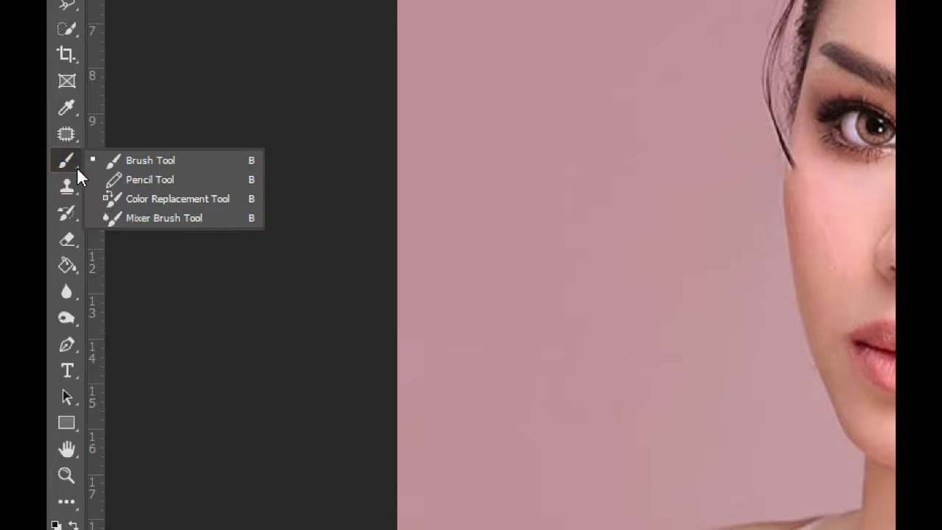
left_click(149, 214)
scroll(159, 213, "down", 1)
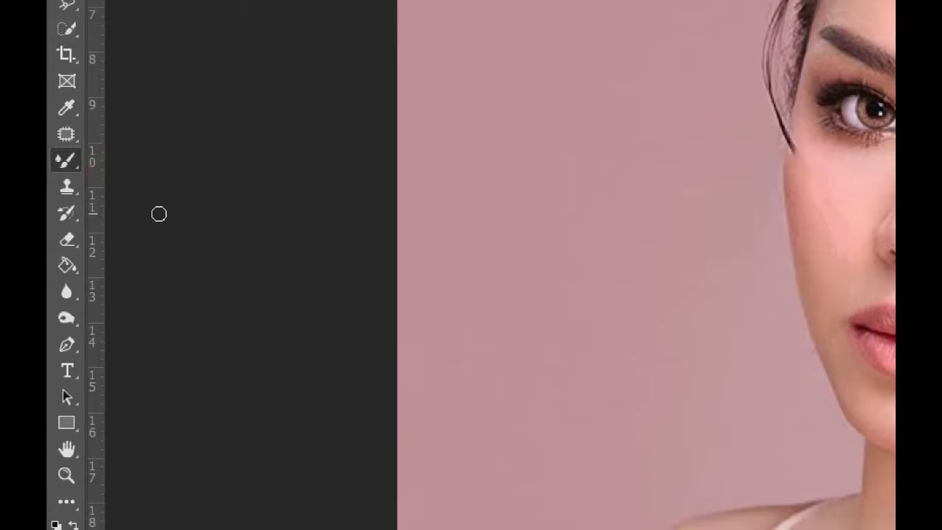
scroll(159, 213, "down", 2)
scroll(159, 213, "down", 1)
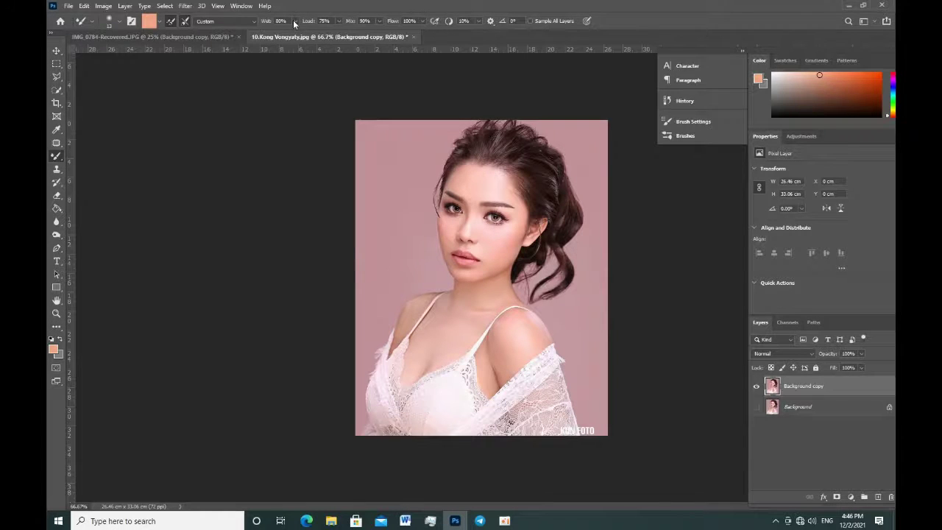
Zoom in, drag Wet to 51%, Load to 52%, Mix to 51%, and enter Flow 10.
key("ctrl+plus")
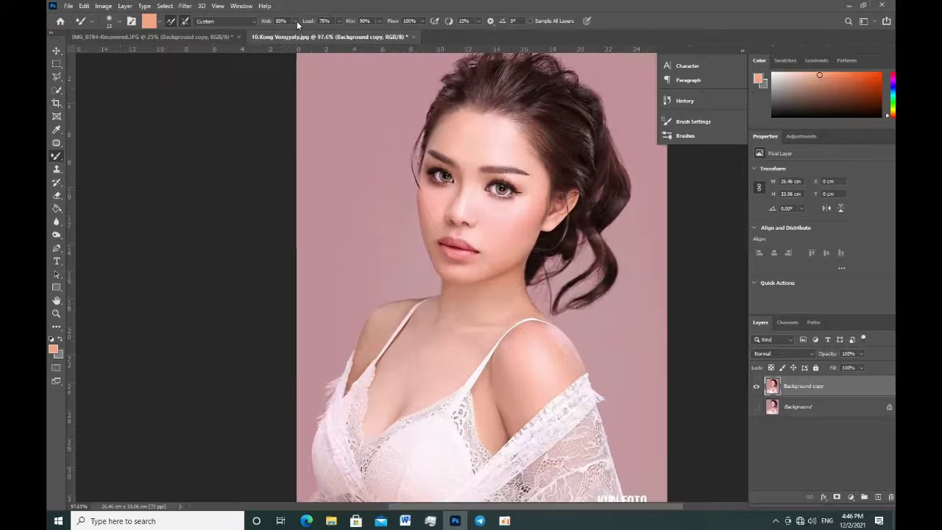
left_click(295, 21)
left_click_drag(295, 32, 281, 31)
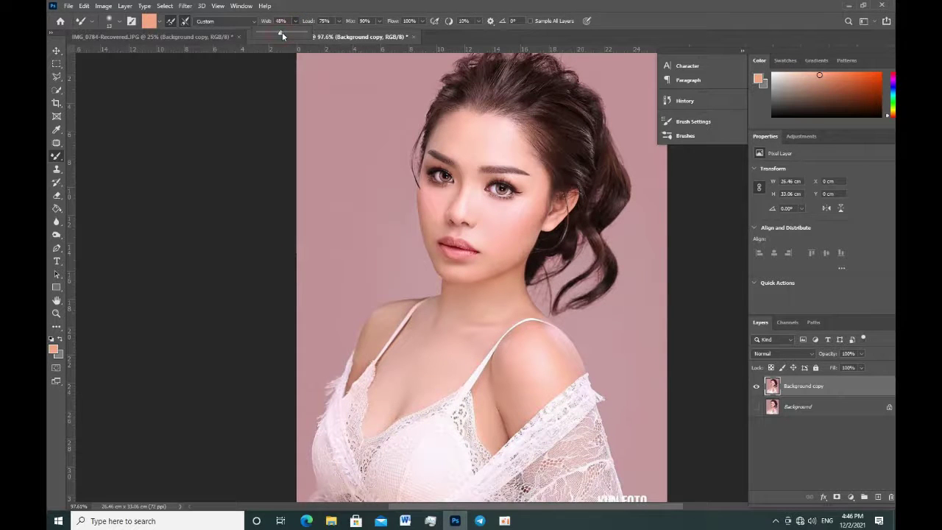
left_click(339, 21)
mouse_move(340, 32)
left_mouse_down()
mouse_move(326, 34)
mouse_move(337, 38)
left_mouse_up()
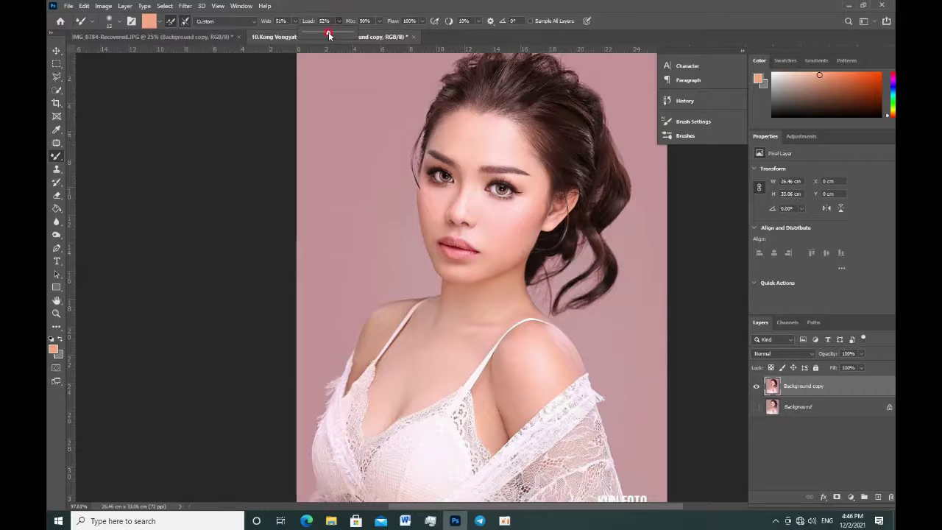
left_click(381, 21)
left_click_drag(357, 34, 361, 35)
left_click_drag(361, 34, 362, 33)
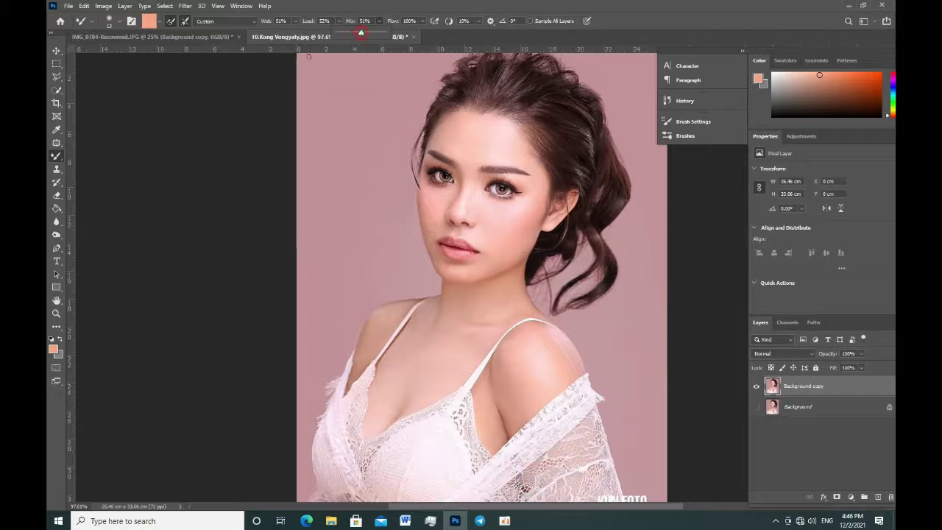
left_click(422, 21)
left_click(412, 21)
type("10")
Sample the cheek skin tone and dab-blend the cheek below the eye and at the lip corner.
left_click(428, 193, "alt")
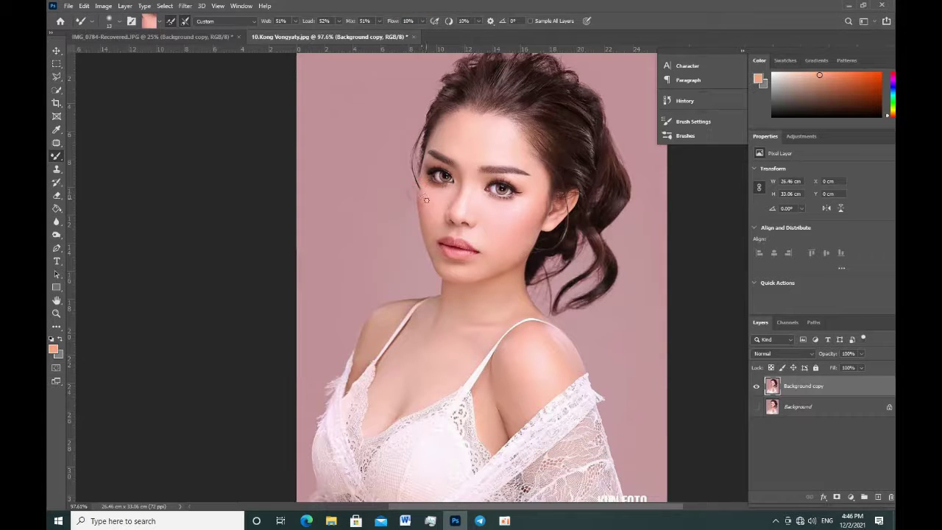
left_click(428, 207)
left_click(429, 206)
left_click(430, 208)
left_click(431, 242)
left_click(426, 199)
left_click(435, 222)
scroll(448, 221, "up", 2)
scroll(448, 220, "up", 2)
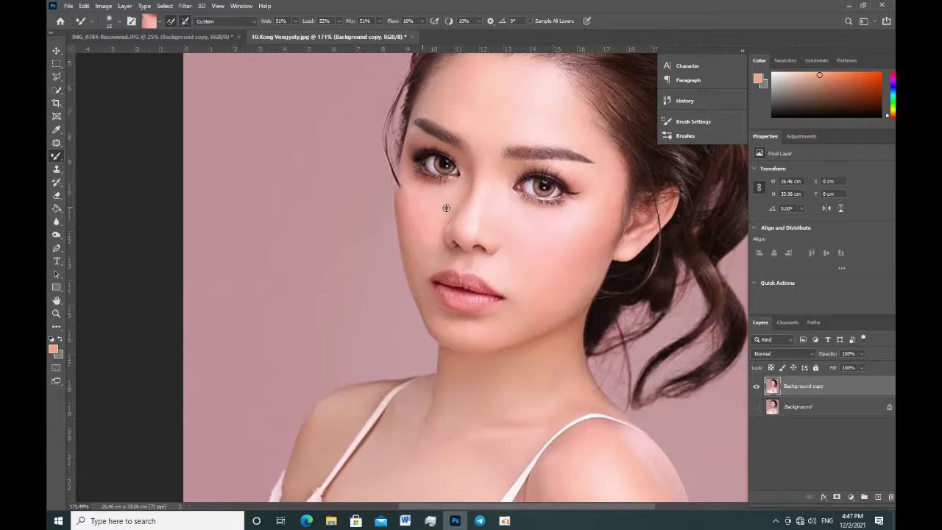
Dab along the cheek edge from below the eye to beside the lips, then stroke it smooth.
left_click(400, 209)
left_click(404, 196)
left_click(406, 204)
left_click(408, 213)
left_click(421, 218)
left_click(424, 231)
left_click(424, 240)
left_click(425, 251)
left_click(425, 269)
left_click(416, 280)
left_click(426, 301)
left_click(417, 268)
mouse_move(418, 263)
left_mouse_down()
mouse_move(422, 221)
mouse_move(406, 203)
left_mouse_up()
Switch to the Move tool, then type the note 'Press Alt to clone'.
left_click(55, 53)
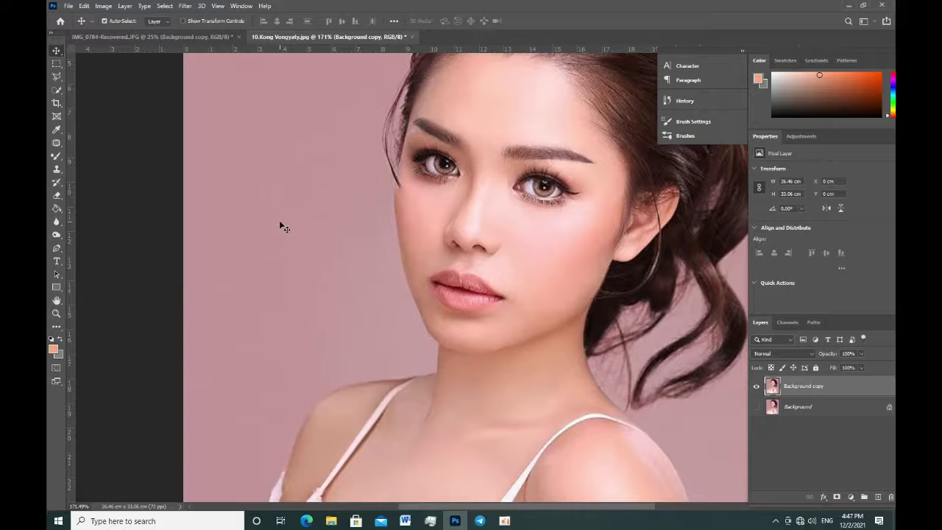
key("ctrl")
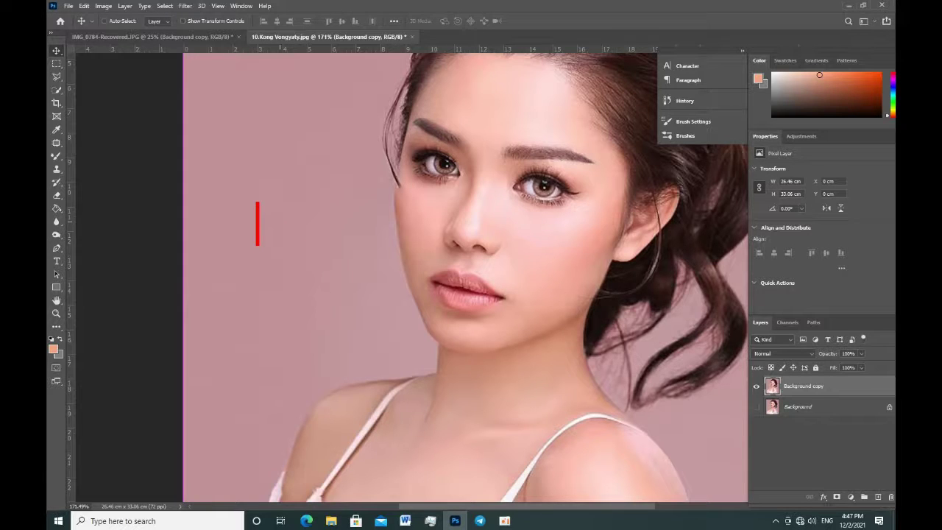
type("Pres")
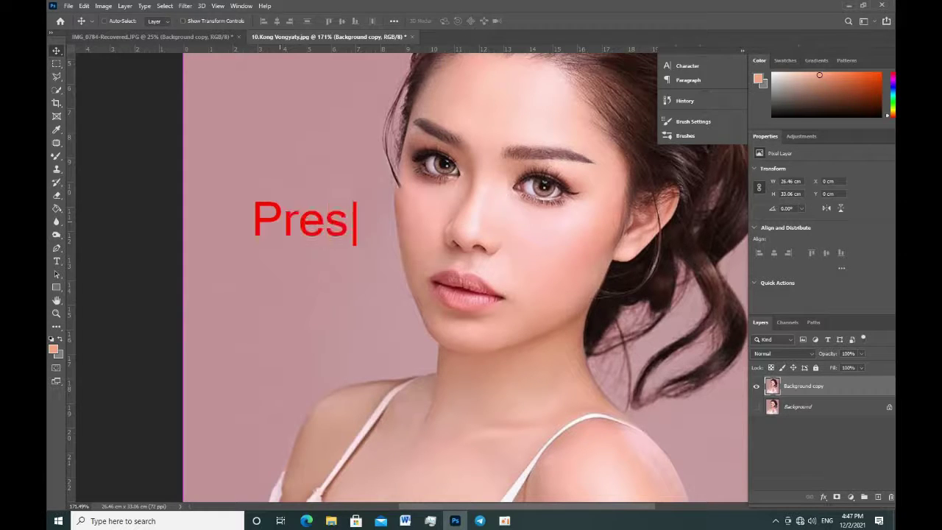
type("s ")
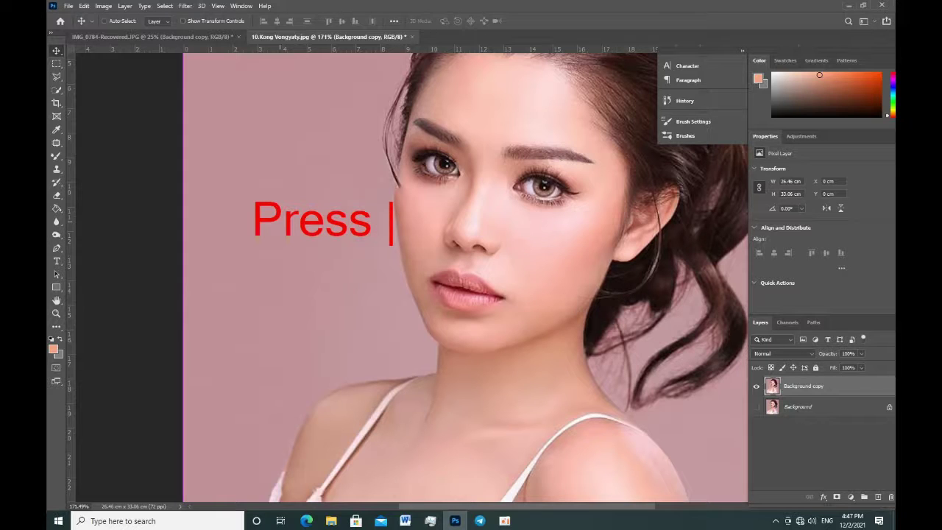
type("Al")
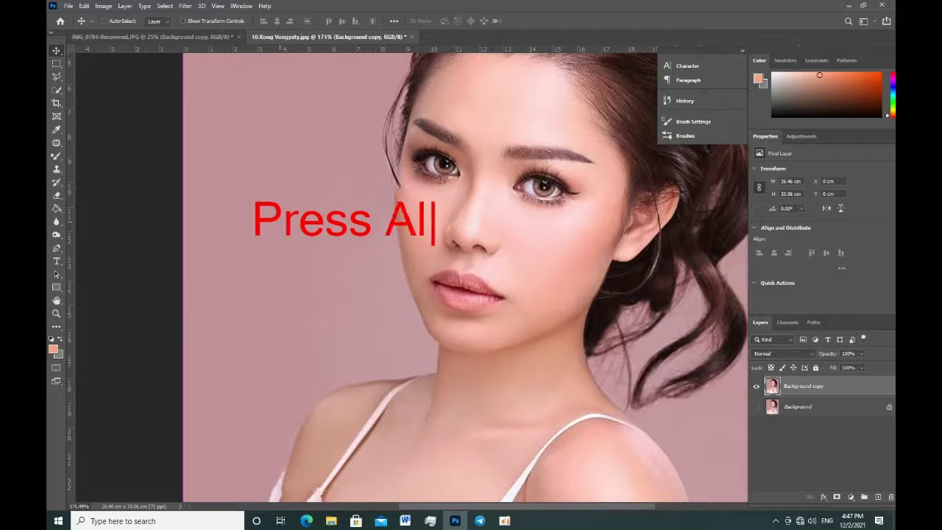
type("t")
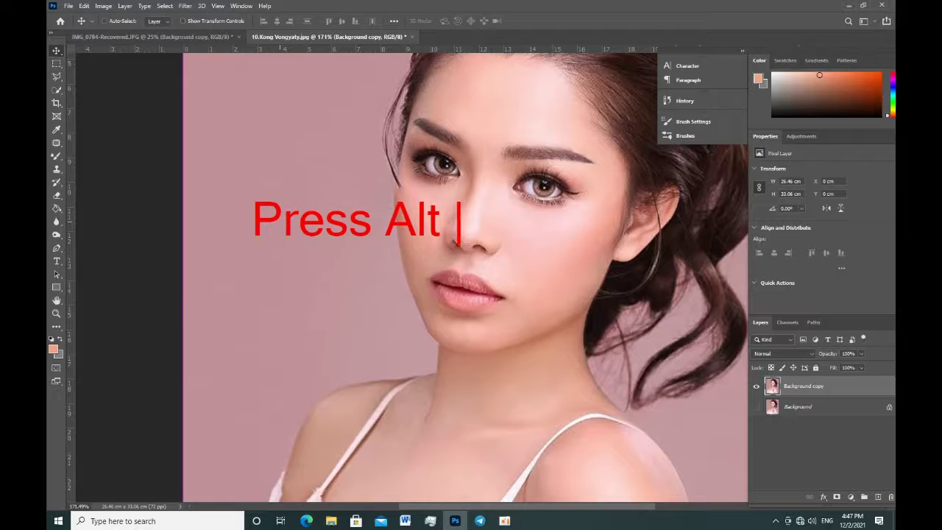
type(" to clo")
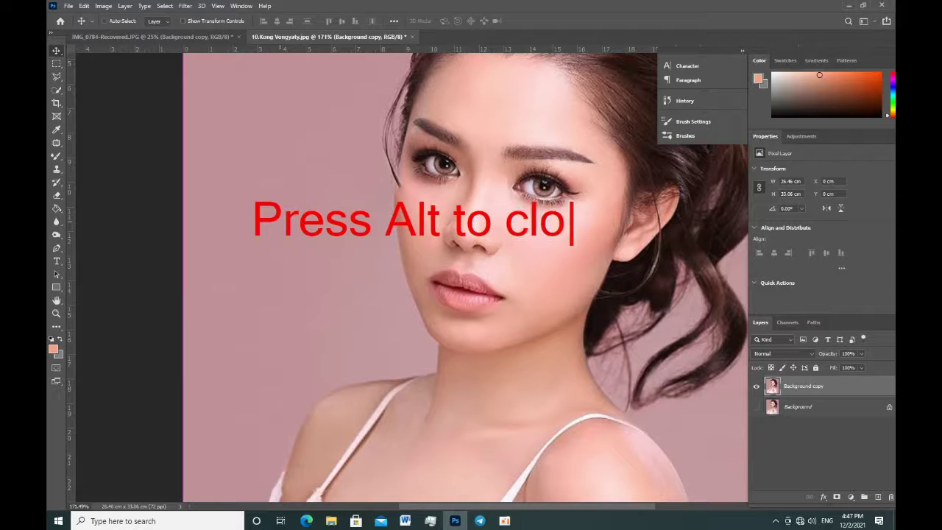
type("nd")
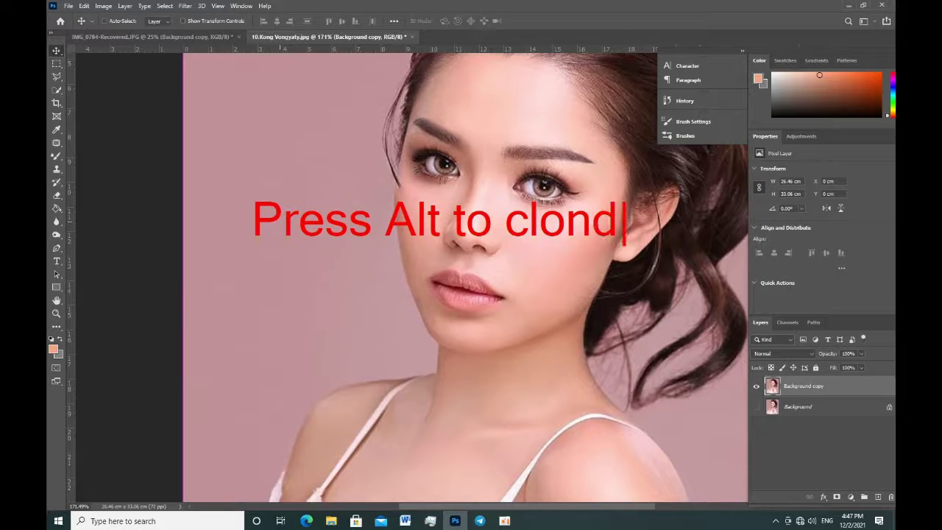
key("BackSpace")
key("BackSpace")
type("n")
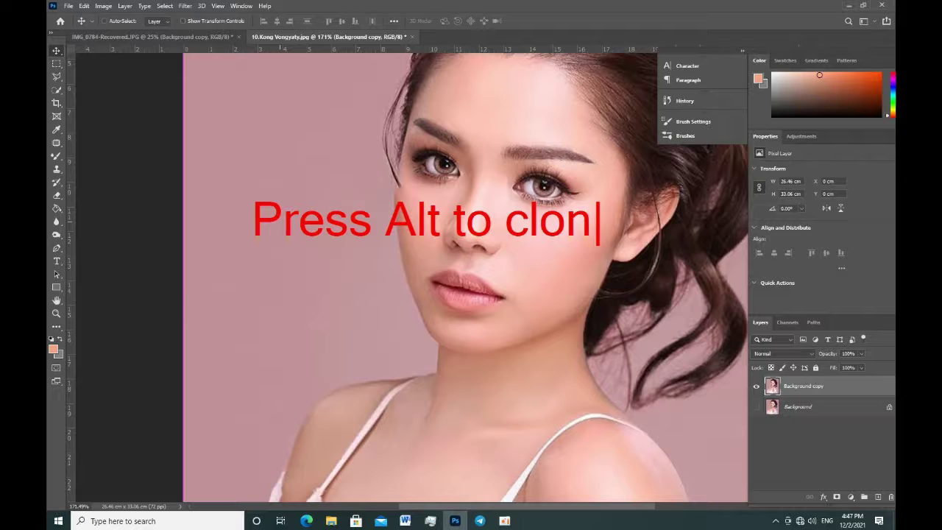
type("e")
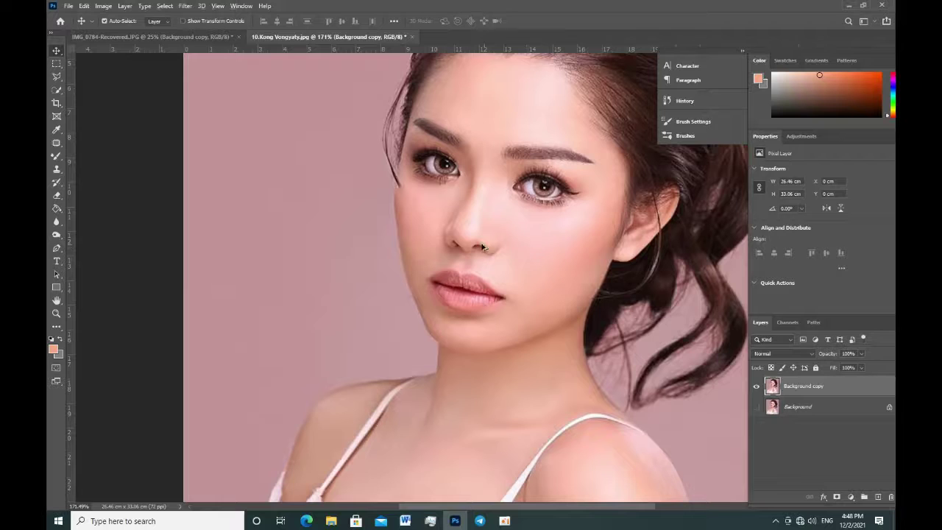
scroll(530, 253, "down", 2)
scroll(507, 258, "down", 2)
scroll(479, 261, "down", 1)
scroll(475, 263, "down", 1)
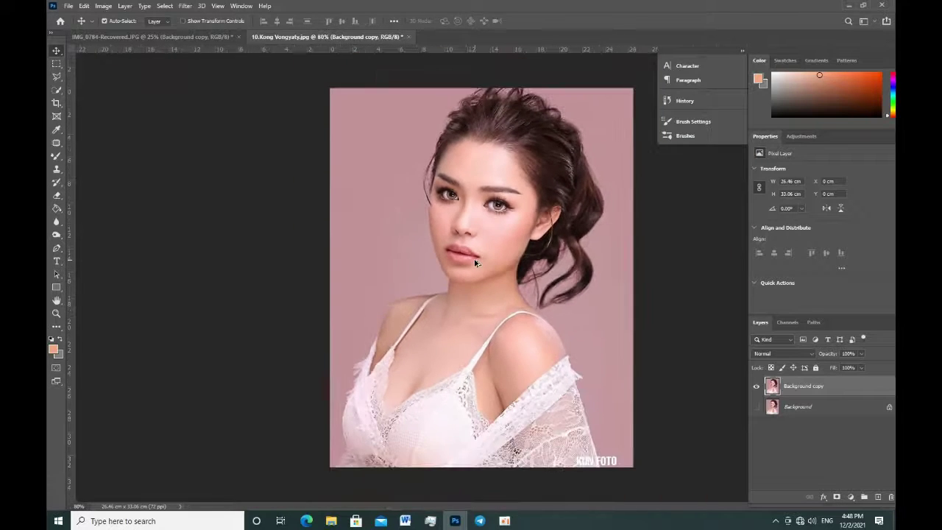
scroll(475, 263, "up", 2)
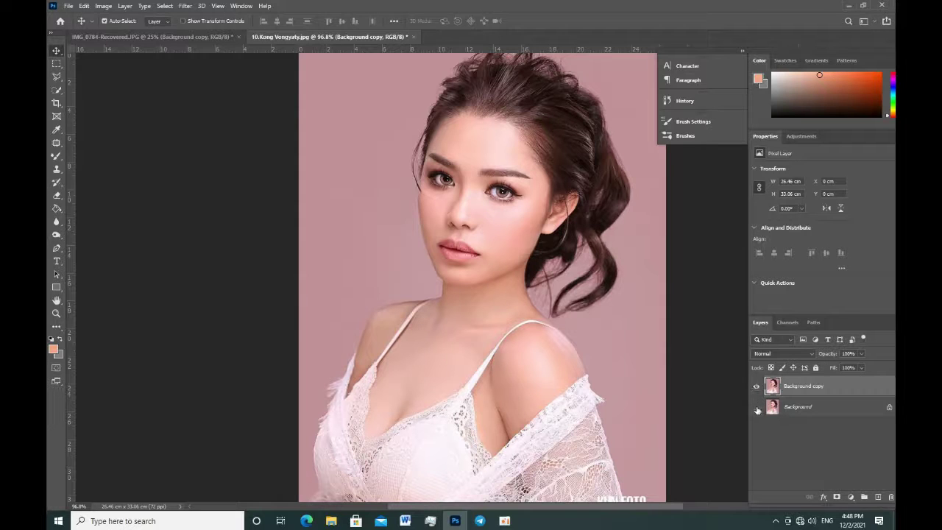
left_click(756, 407)
left_click(757, 386)
left_click(757, 387)
left_click(757, 387)
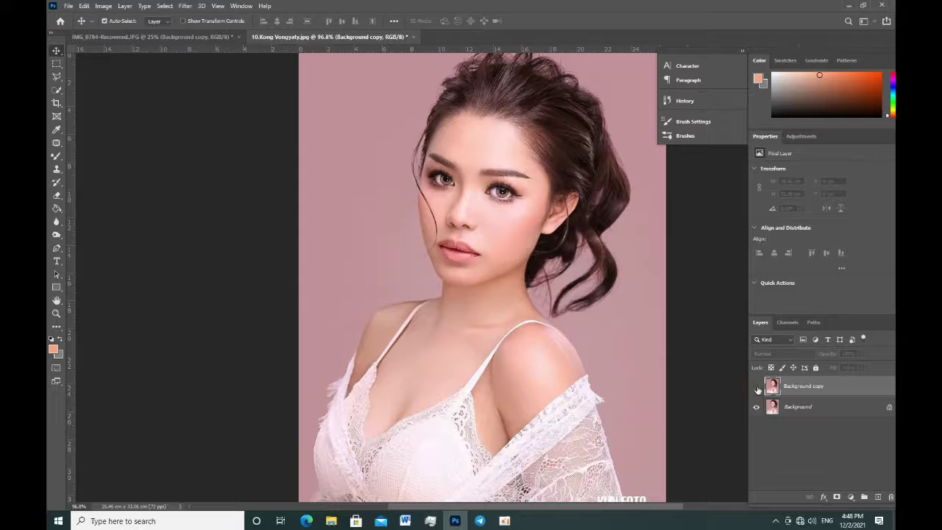
left_click(757, 388)
left_click(757, 388)
scroll(640, 329, "up", 1)
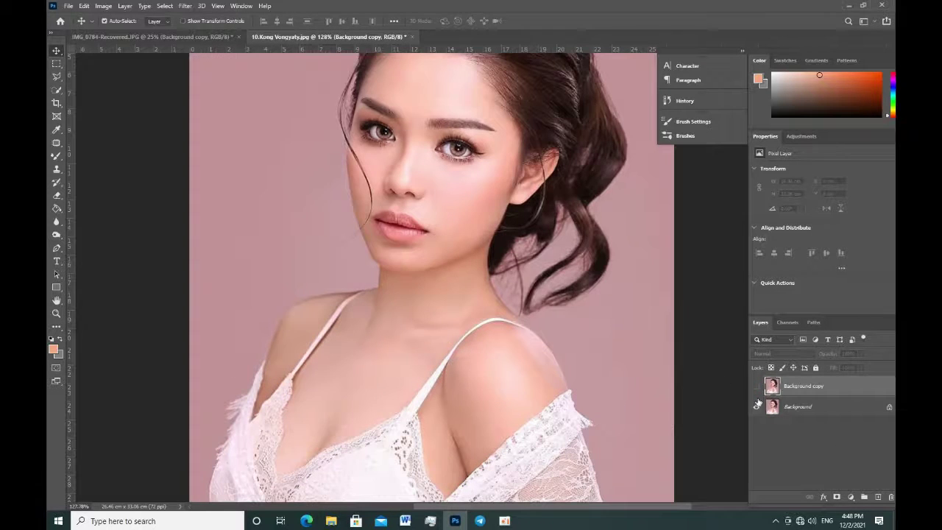
left_click(755, 389)
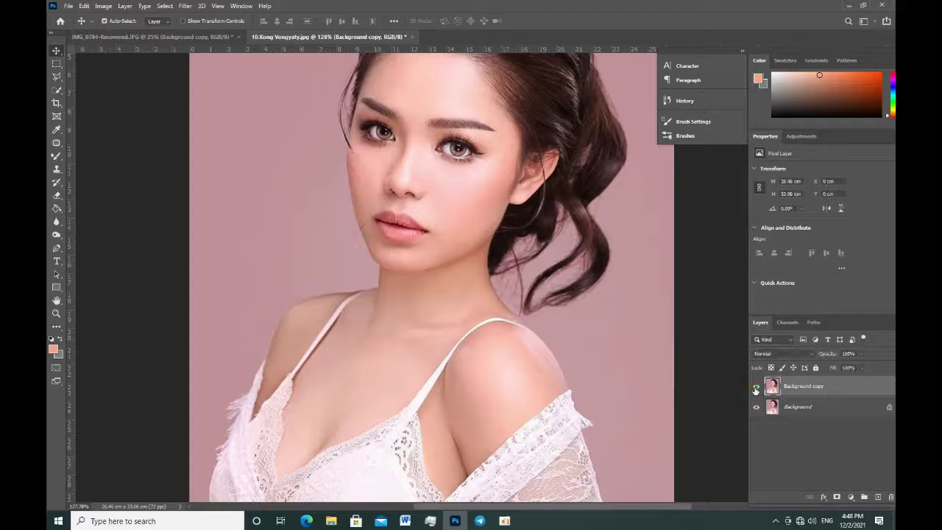